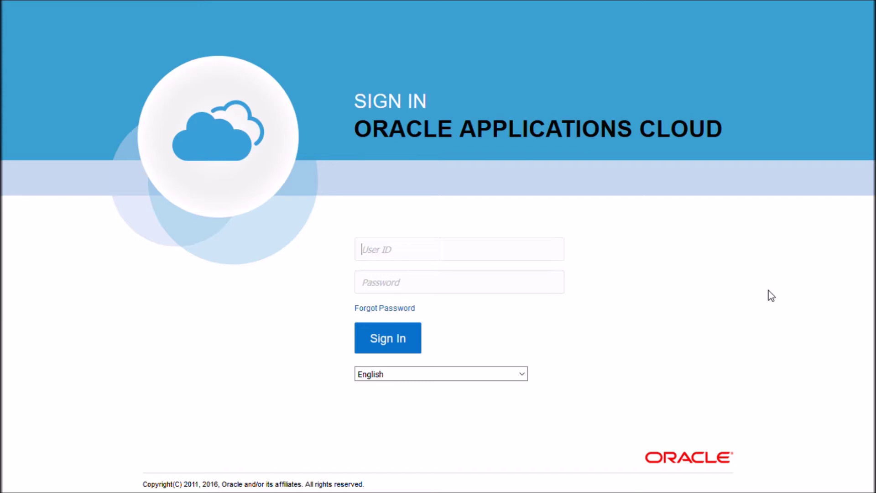
Sign in with the administrator user ID and password, then bring up the Navigator
type("user1")
key("Tab")
key("ctrl+v")
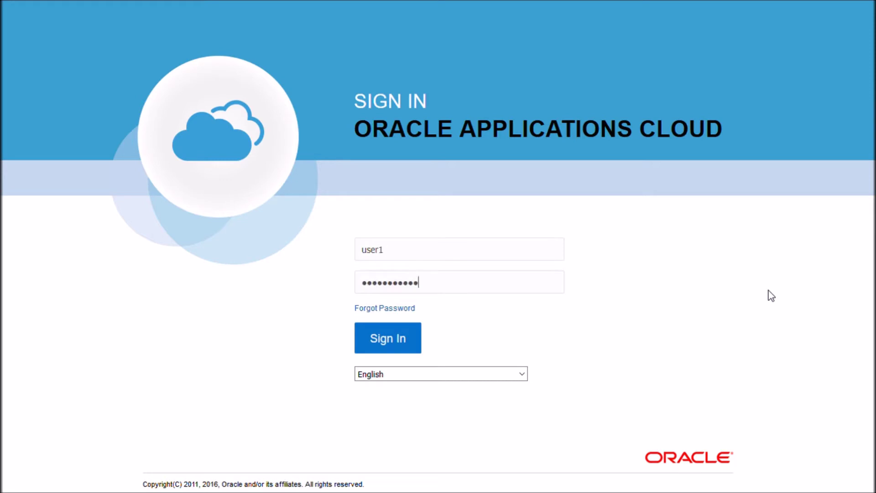
left_click(410, 348)
left_click(410, 348)
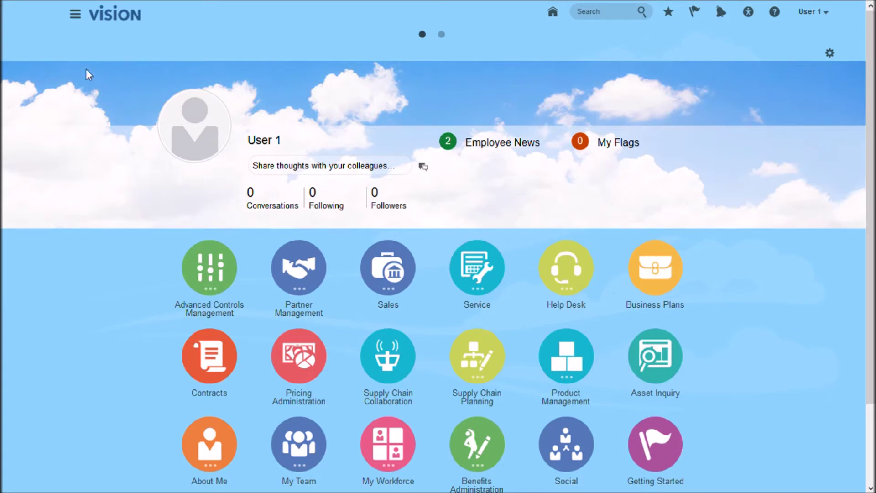
left_click(79, 20)
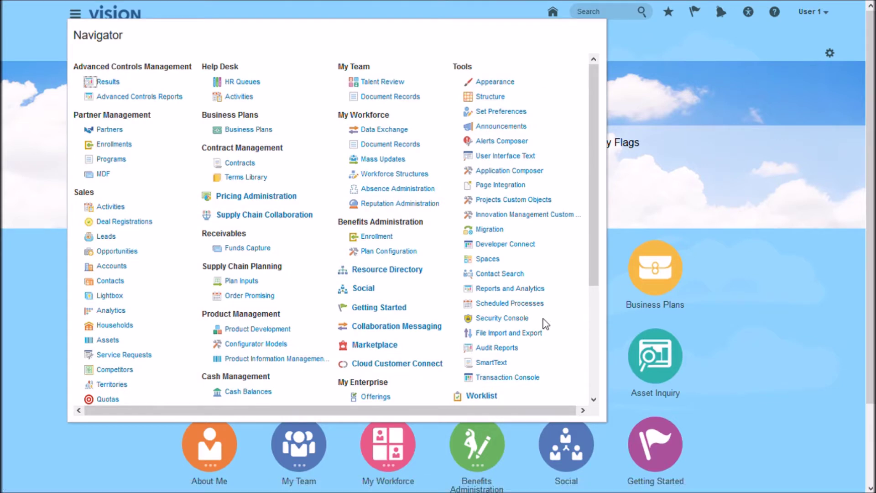
Open the Security Console past the sync warning and browse Users, Analytics, Certificates and Administration
left_click(519, 320)
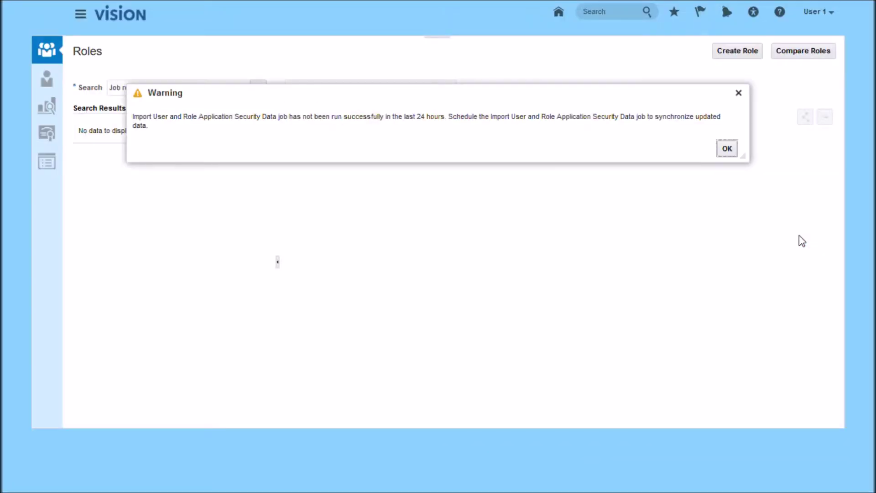
left_click(727, 151)
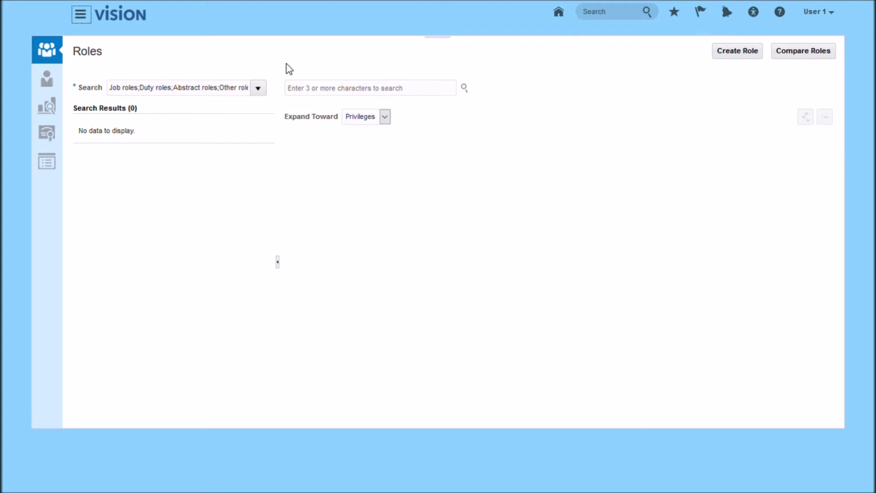
left_click(55, 86)
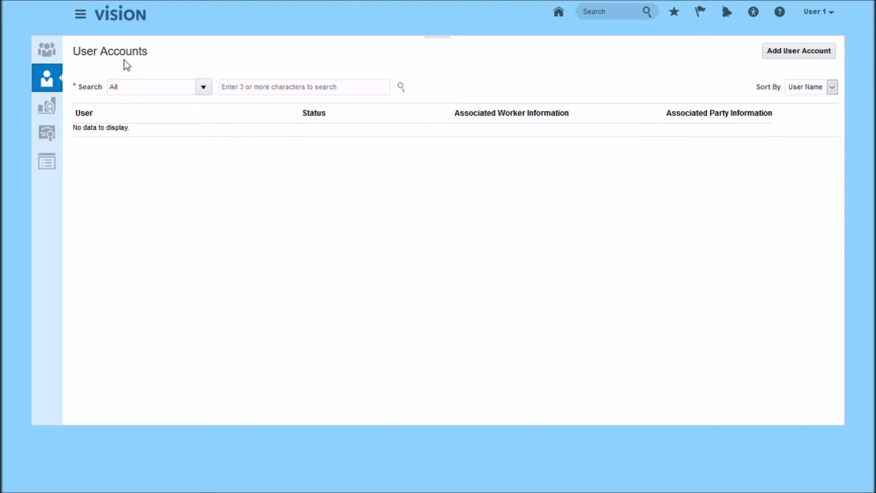
left_click(50, 115)
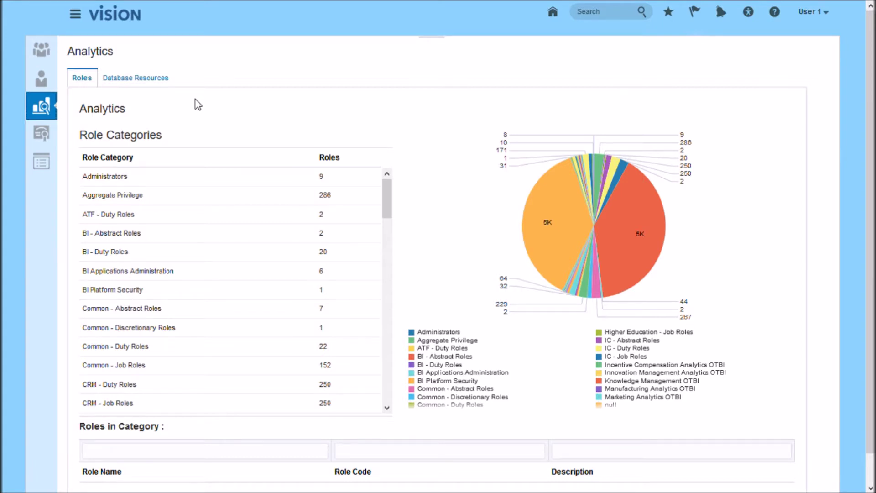
left_click(41, 133)
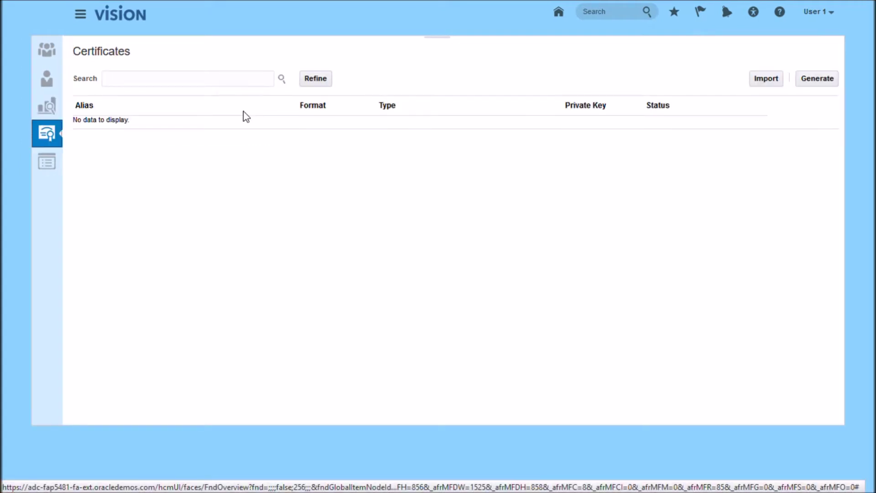
left_click(47, 162)
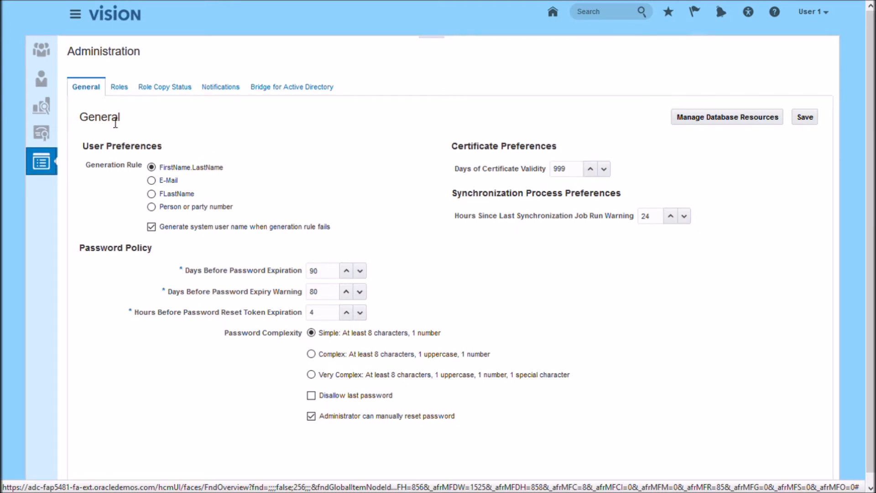
Return to the Users page and start a new user account
left_click(285, 88)
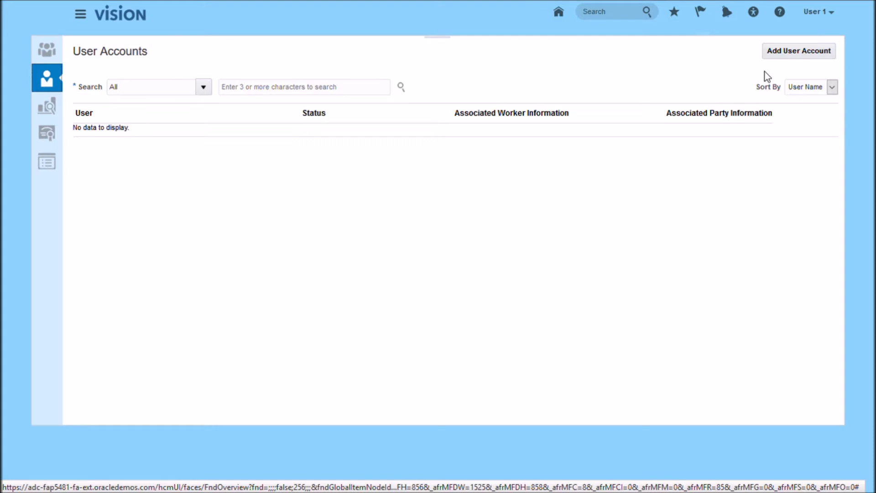
left_click(785, 54)
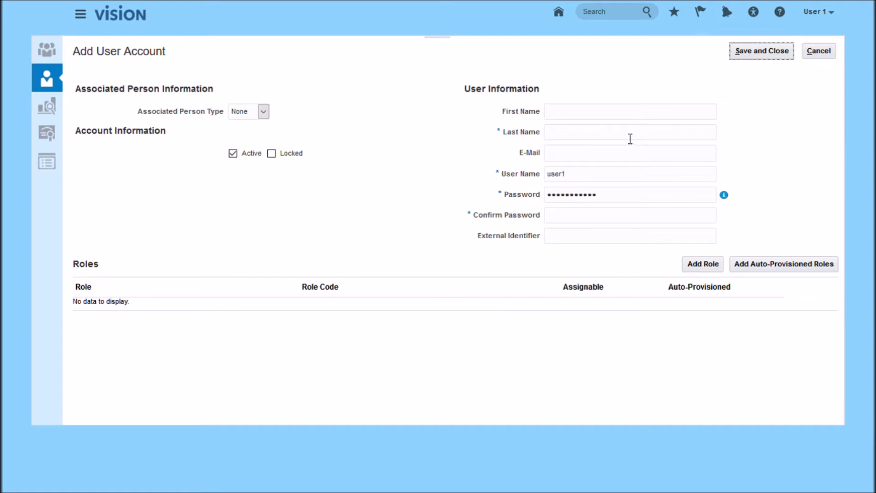
left_click(575, 137)
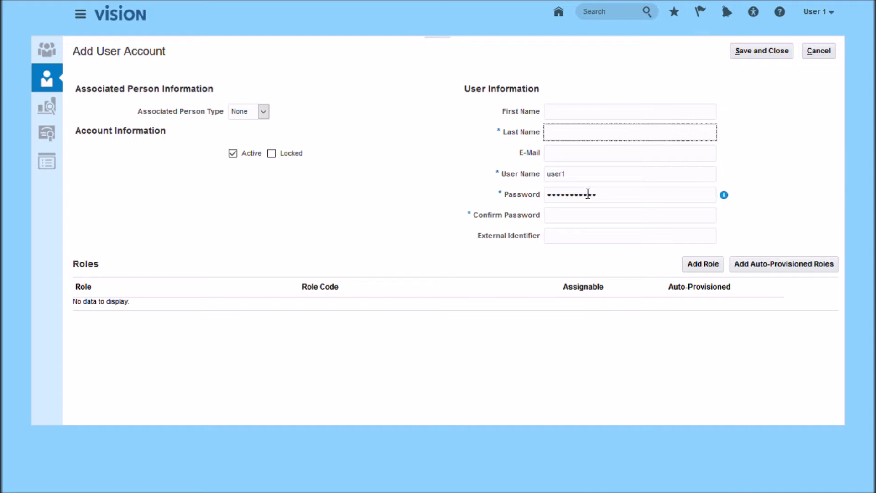
left_click(264, 112)
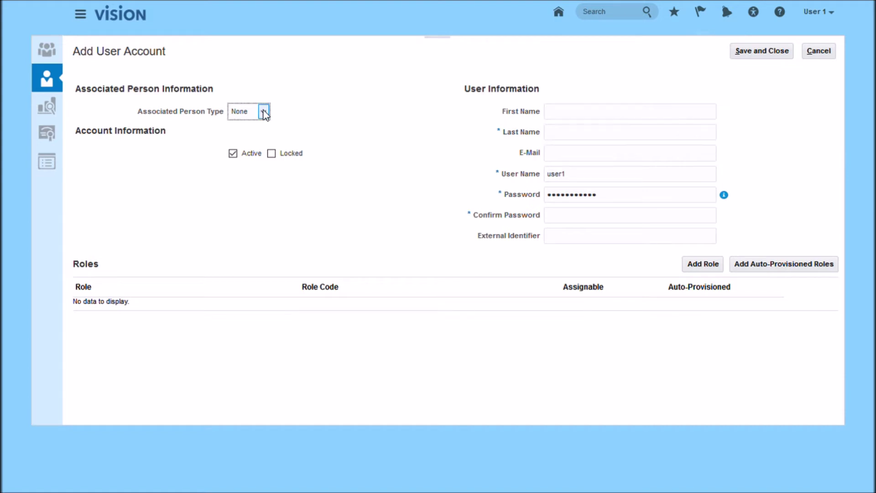
left_click(264, 138)
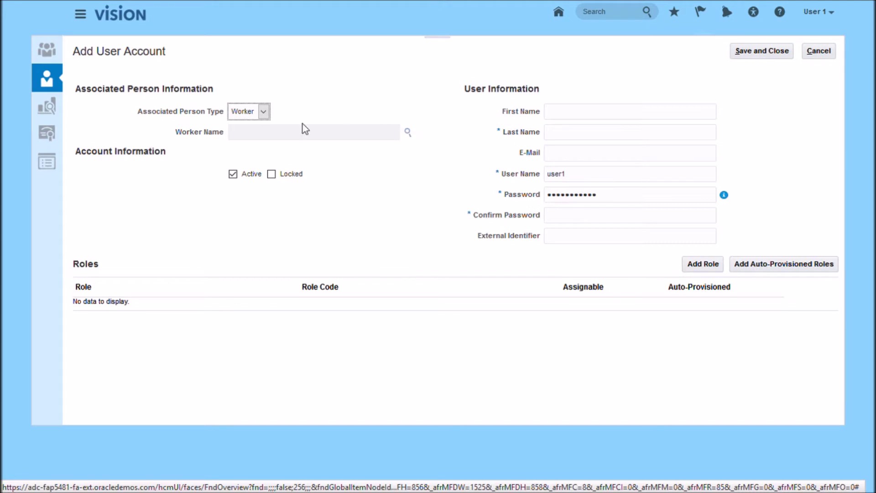
left_click(259, 125)
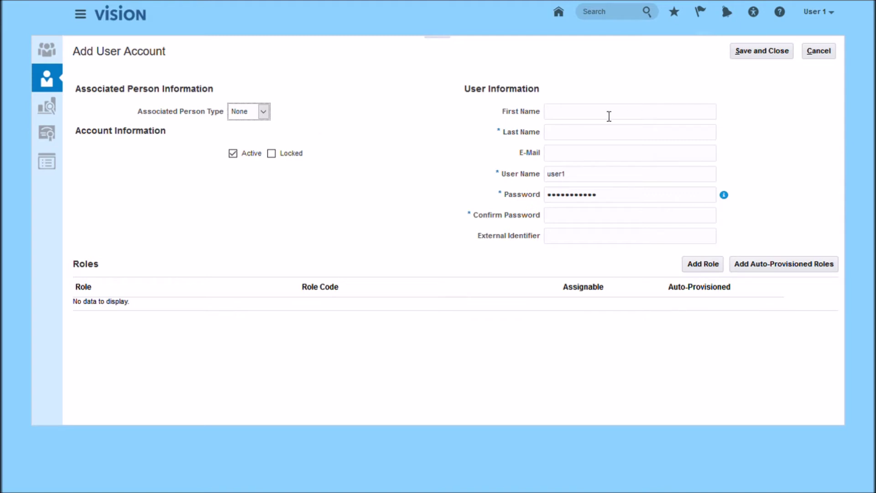
left_click(573, 114)
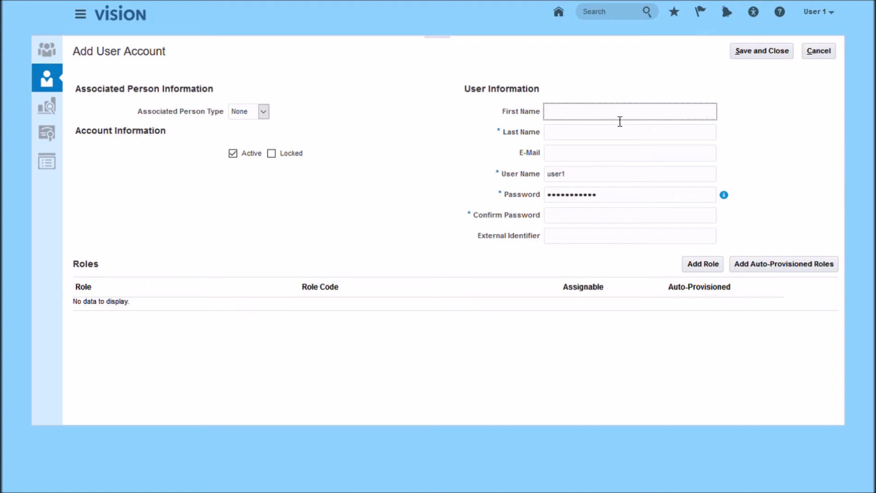
Enter first name Demo and last name user12, then check the generated user name
type("Demo")
left_click(590, 133)
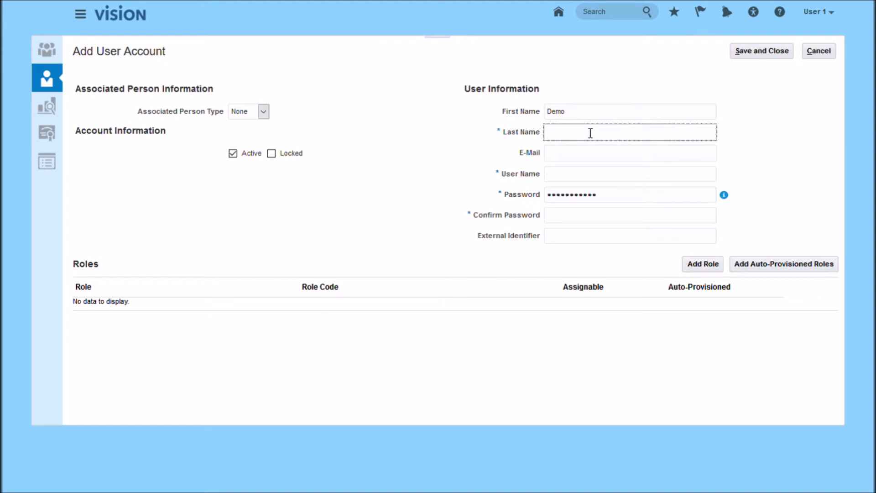
type("user12")
left_click(574, 160)
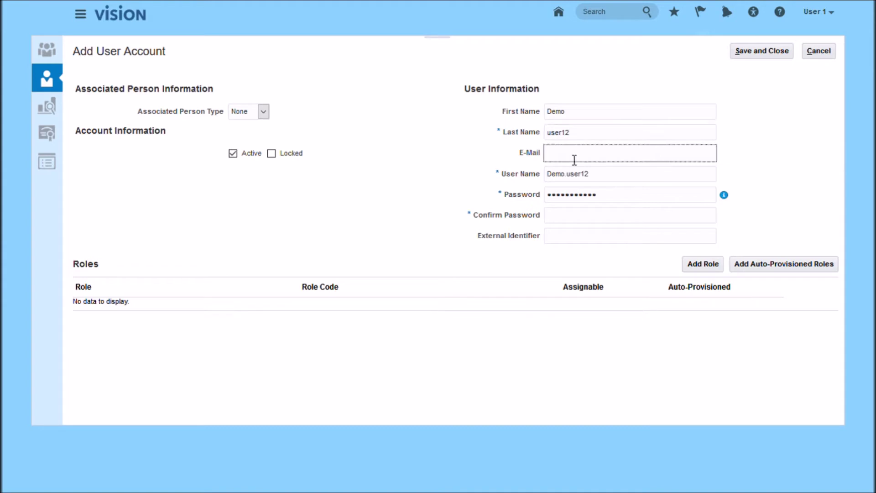
left_click(606, 179)
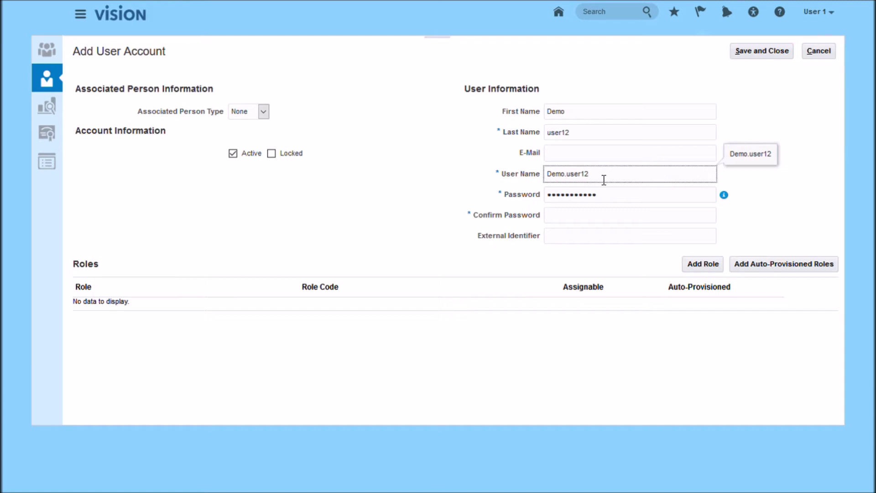
left_click(619, 197)
Replace the default password, confirm it, and save the new user account
double_click(619, 200)
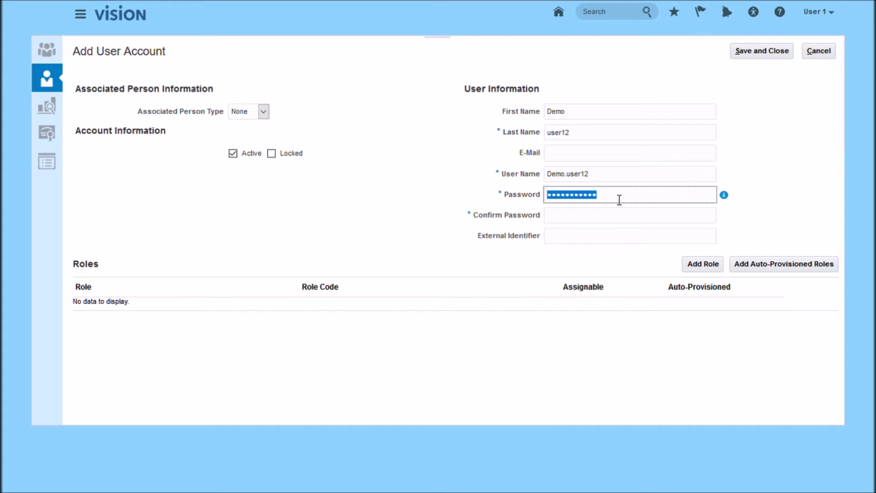
type("•••••••••")
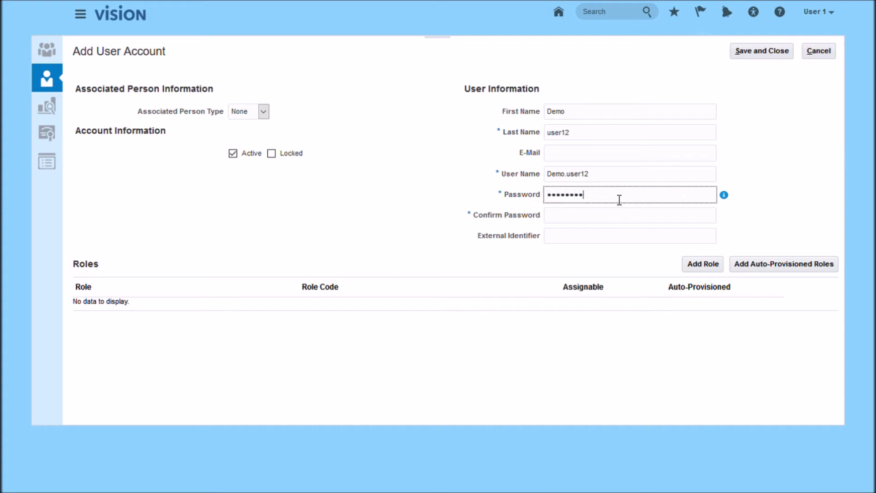
type("••••")
key("Tab")
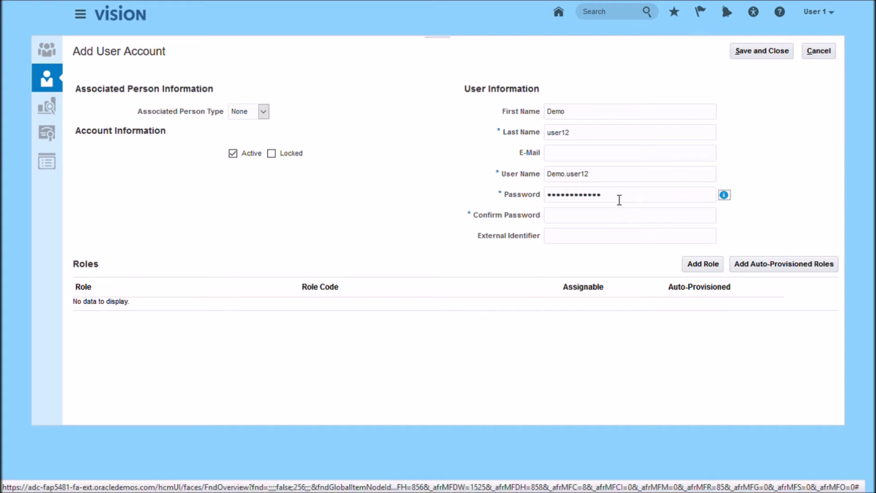
key("Tab")
type("••")
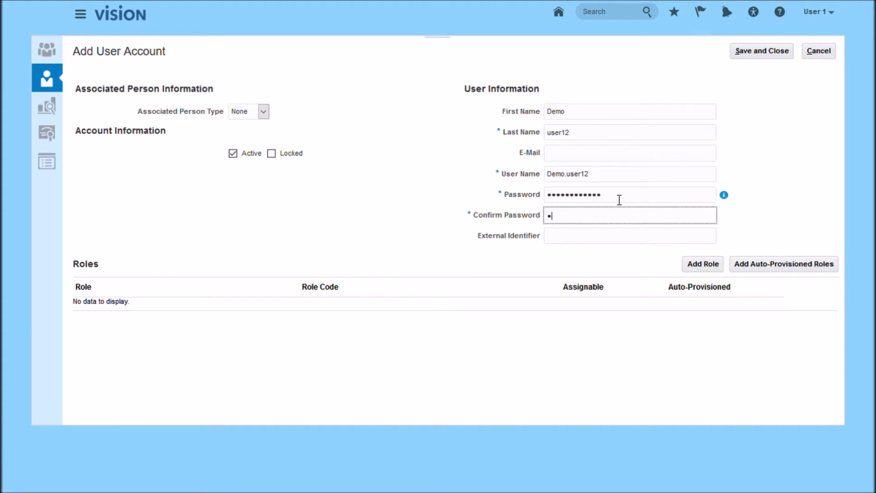
type("•••••••••••")
left_click(766, 52)
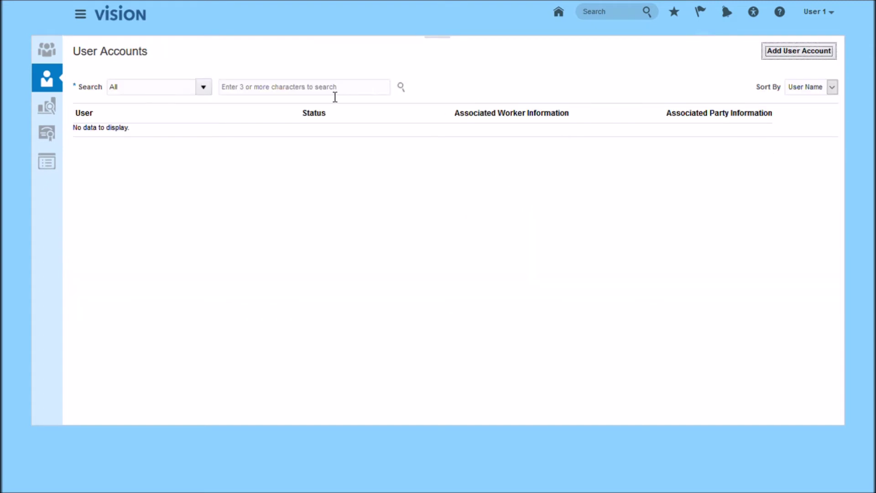
left_click(267, 93)
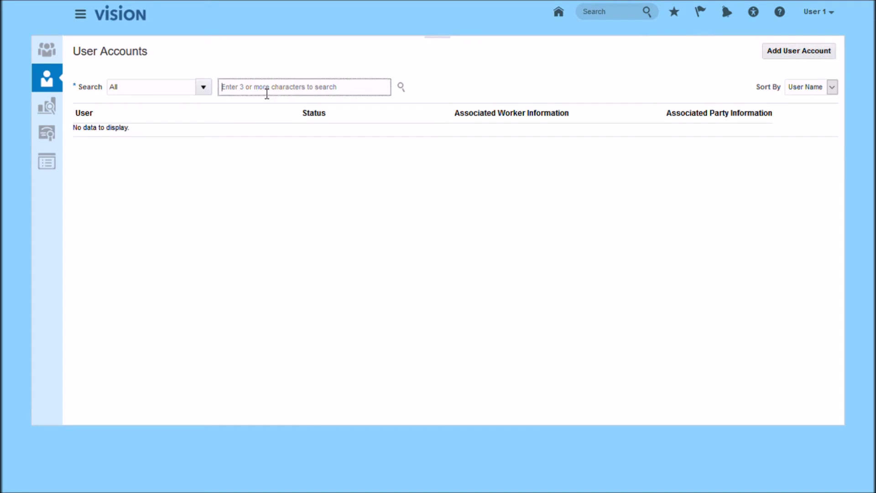
Search the user accounts for demo.user12
type("demo")
type(".user12")
left_click(401, 88)
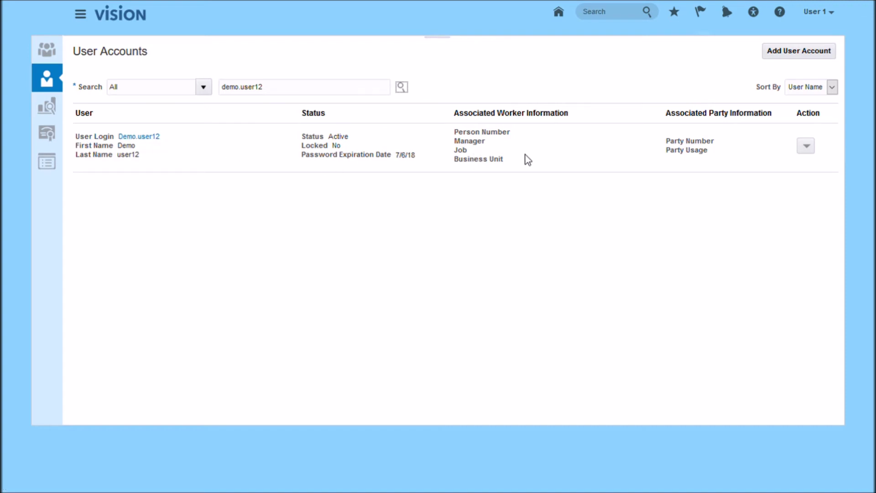
Sign out of the administrator session and confirm
left_click(829, 20)
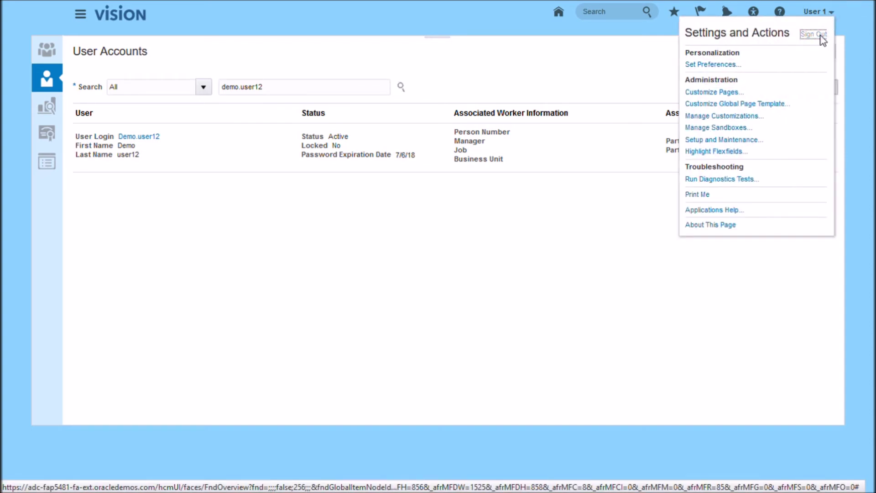
left_click(820, 36)
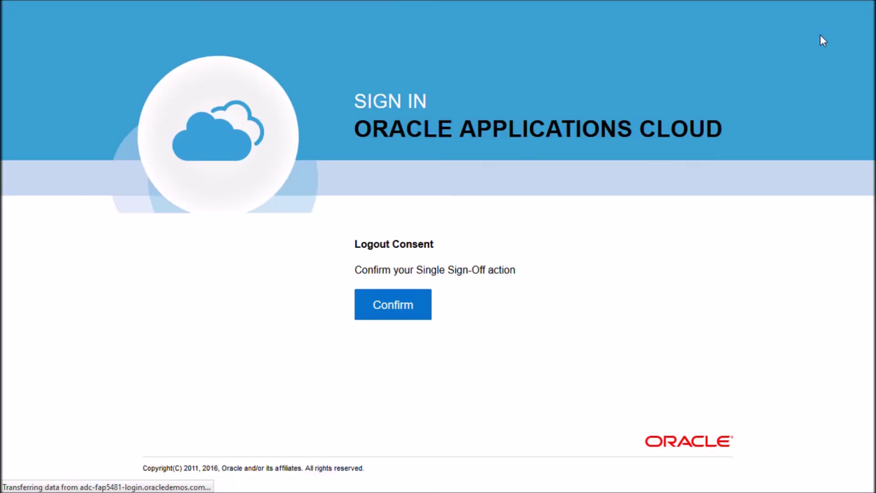
left_click(396, 313)
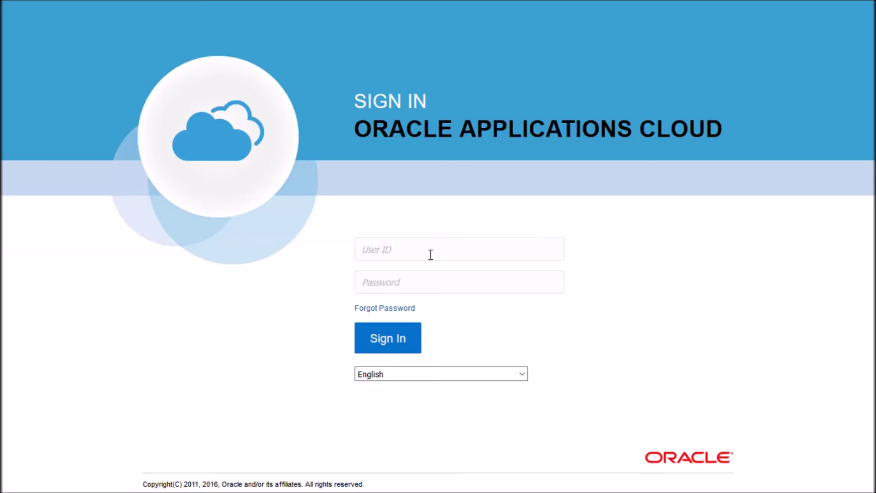
Sign in as demo.user12 with the new account's password
type("demo.user12")
key("Tab")
type("*********")
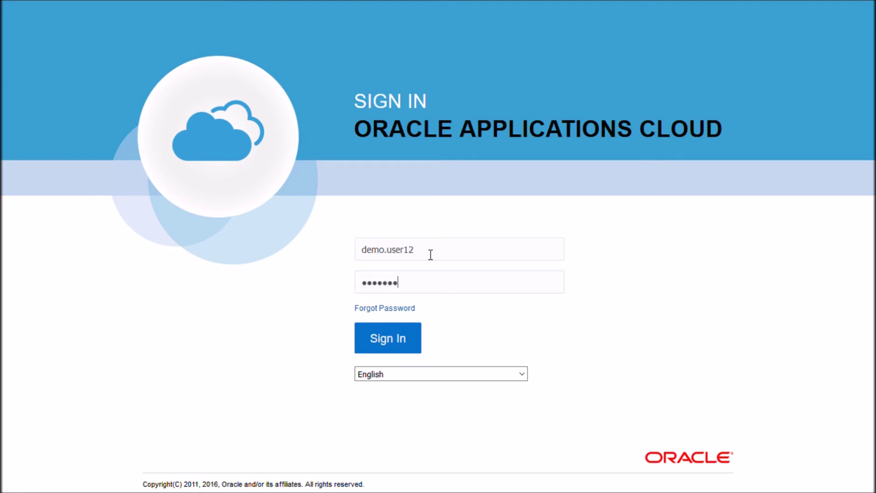
type("****")
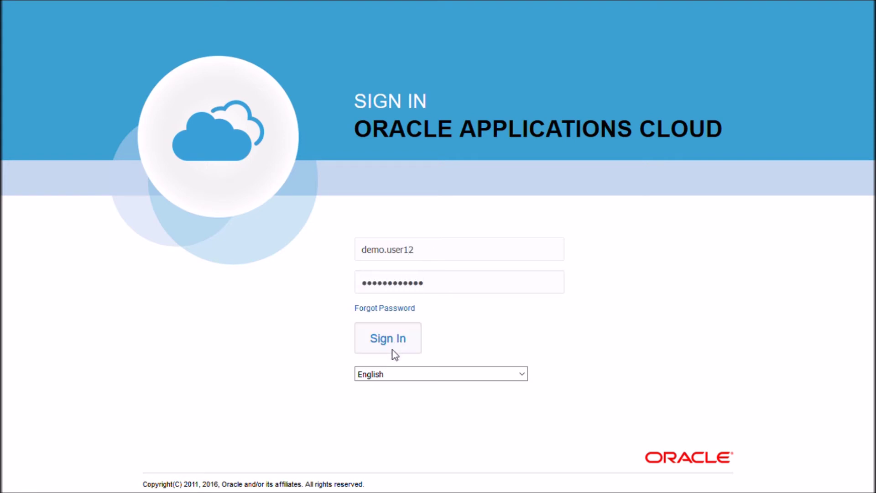
left_click(395, 348)
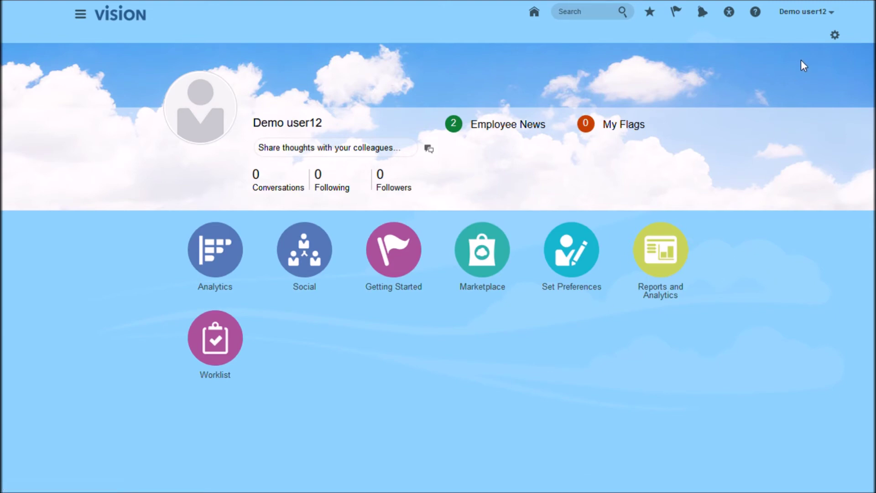
Check the Navigator and user menu, then open the Set Preferences page
left_click(86, 15)
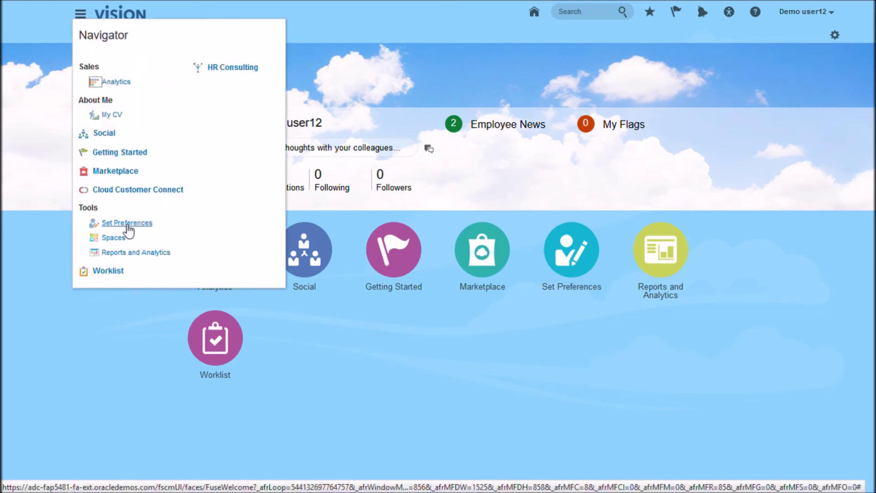
left_click(84, 16)
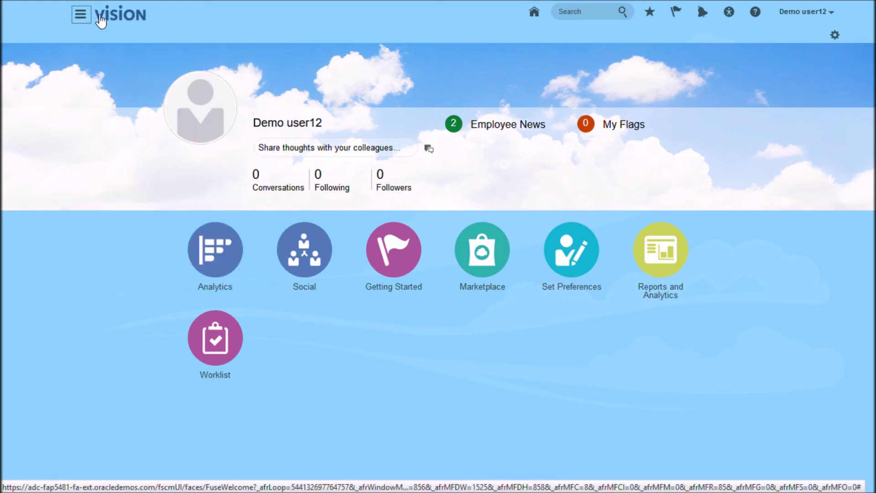
left_click(818, 20)
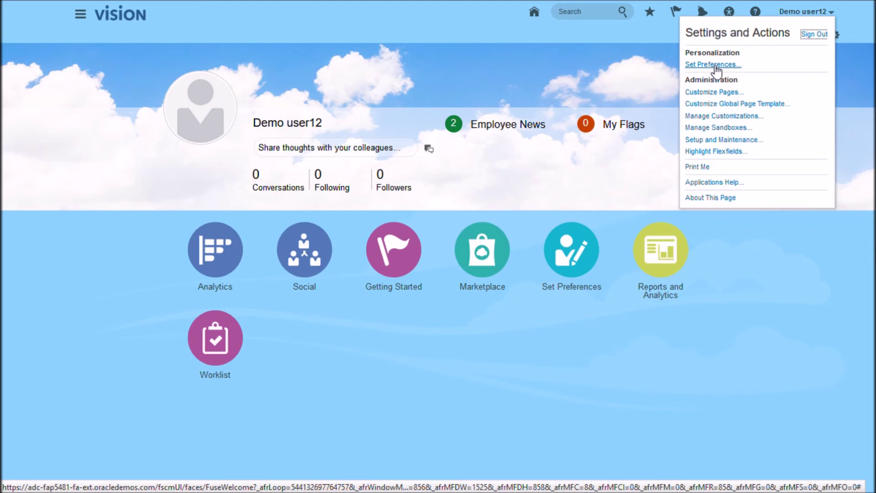
left_click(638, 84)
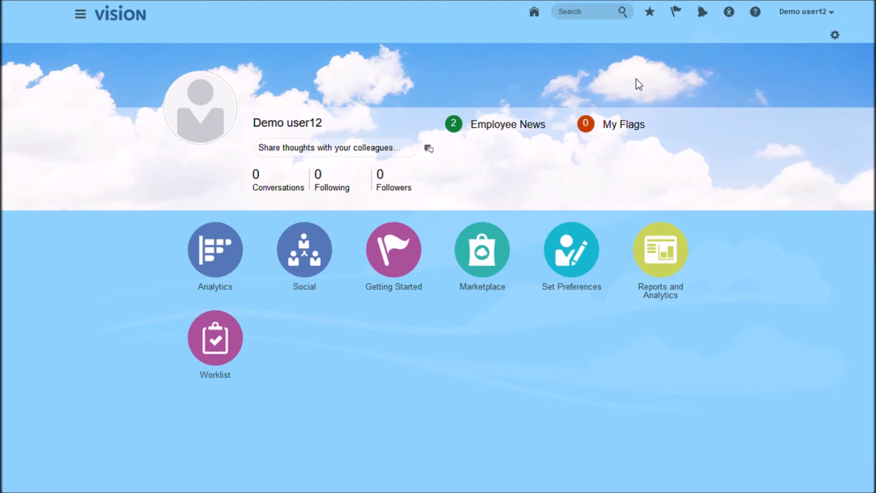
left_click(578, 259)
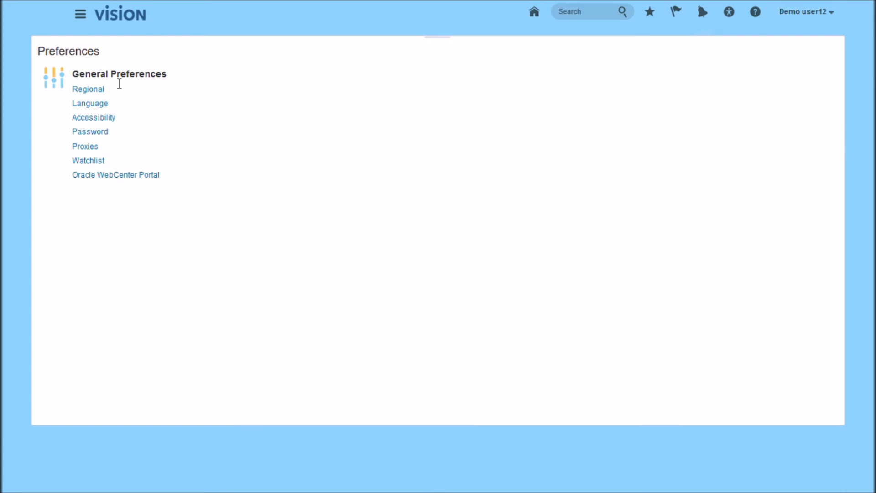
Set Territory to India, date format d-MMM-yyyy and time zone Kolkata, then save
left_click(99, 89)
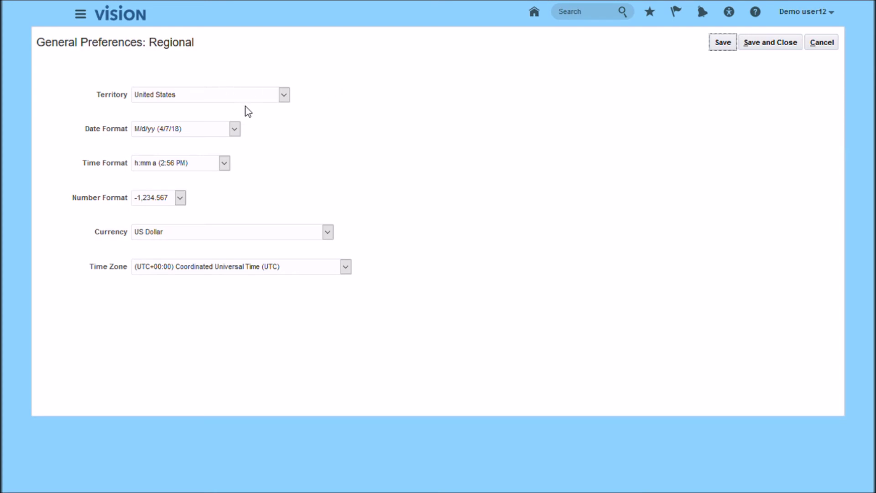
left_click(274, 99)
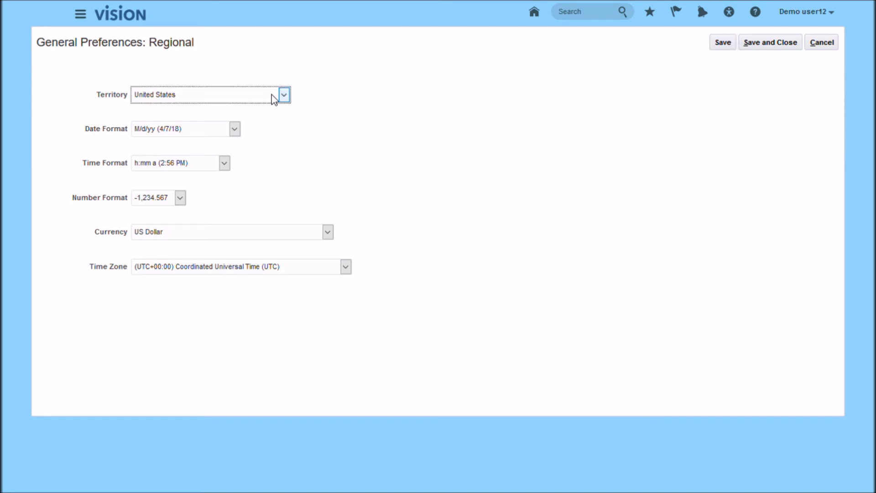
key("i")
key("n")
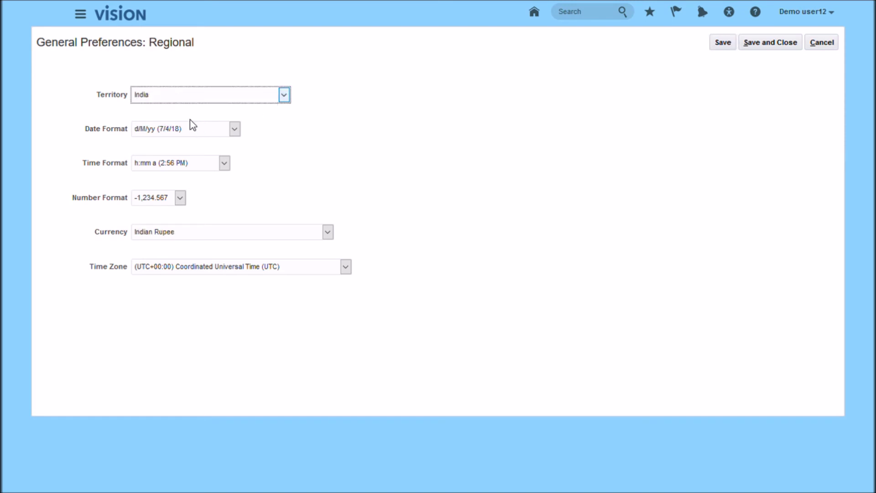
left_click(234, 130)
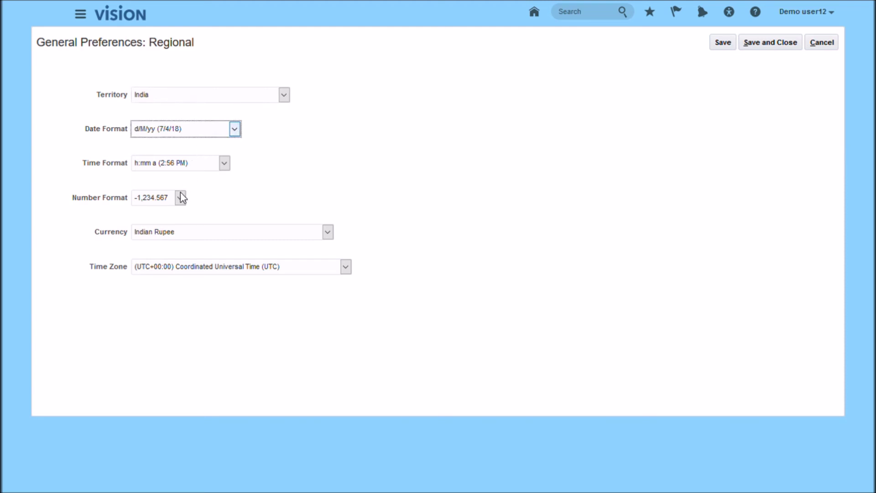
key("Down")
left_click(217, 267)
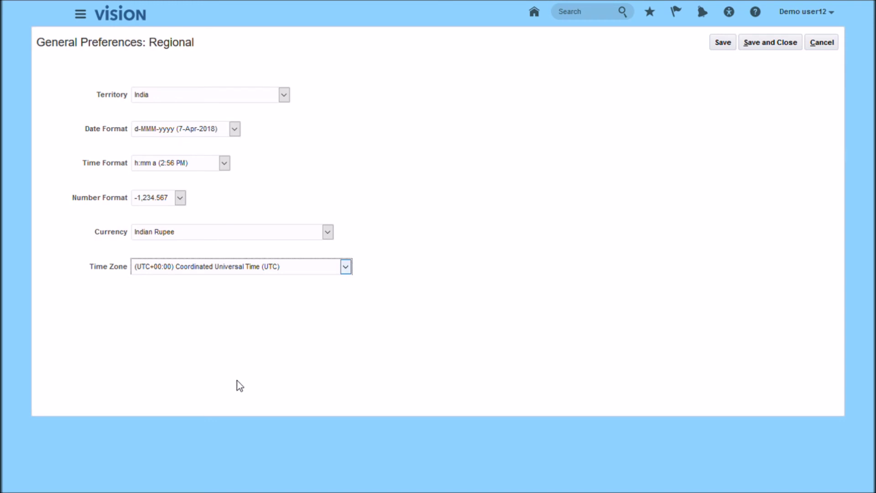
key("Down")
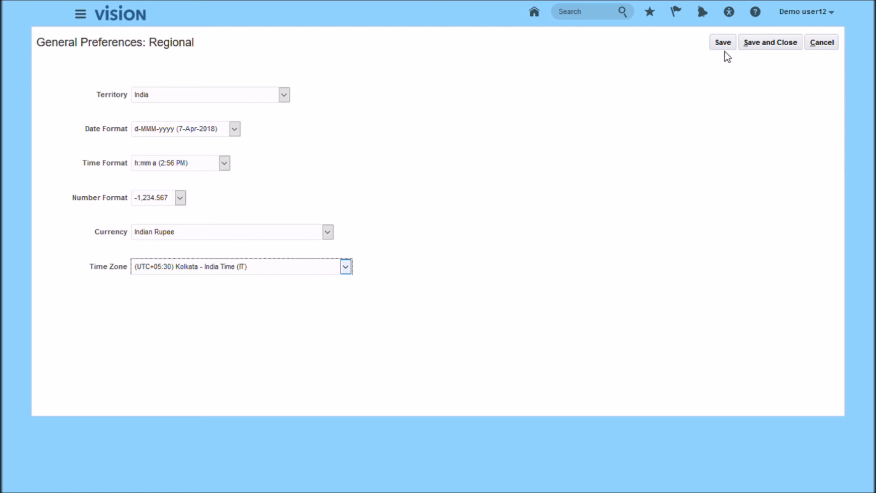
left_click(763, 41)
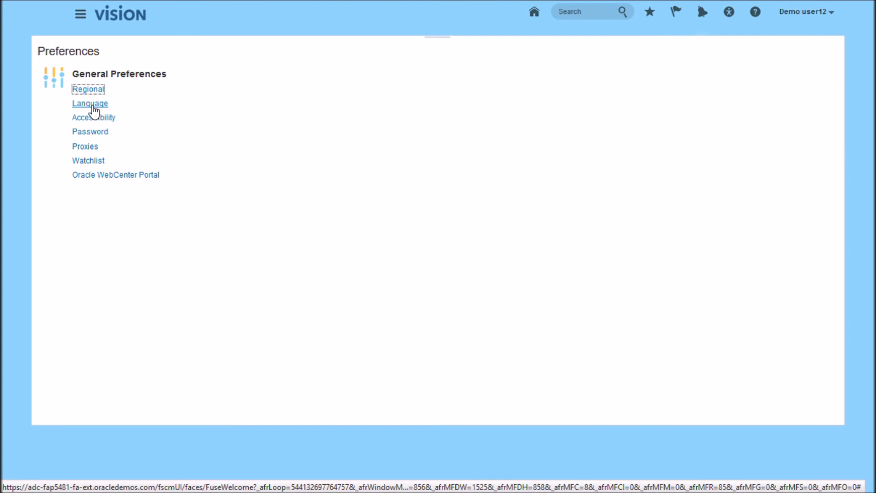
left_click(93, 105)
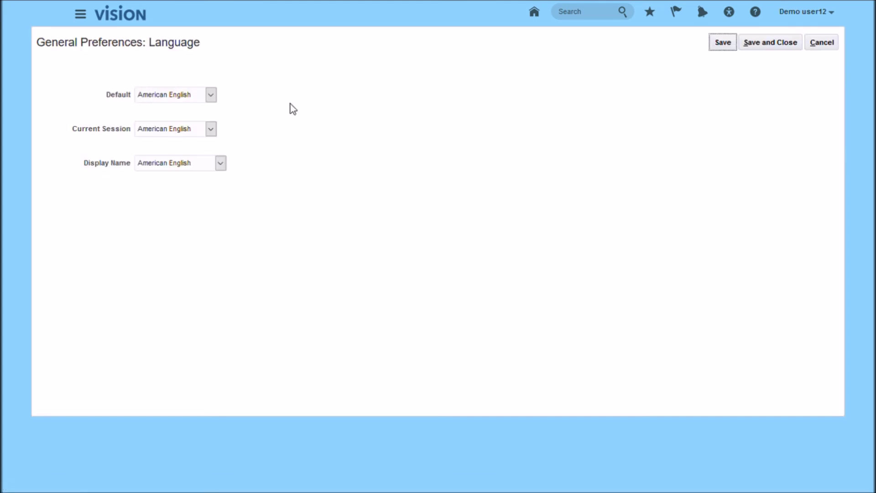
left_click(767, 48)
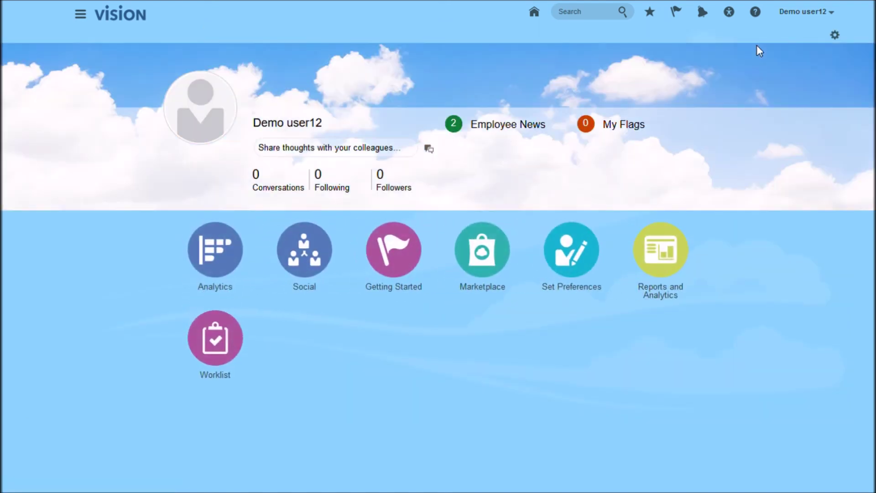
left_click(591, 258)
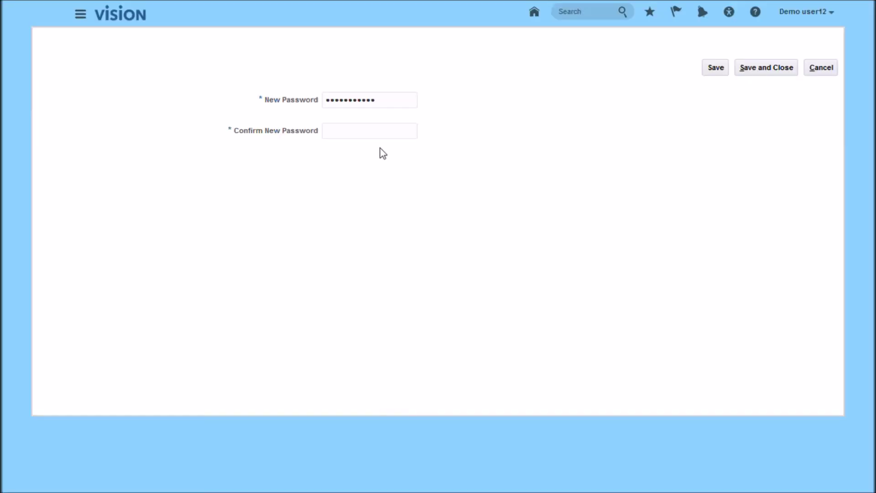
left_click(821, 68)
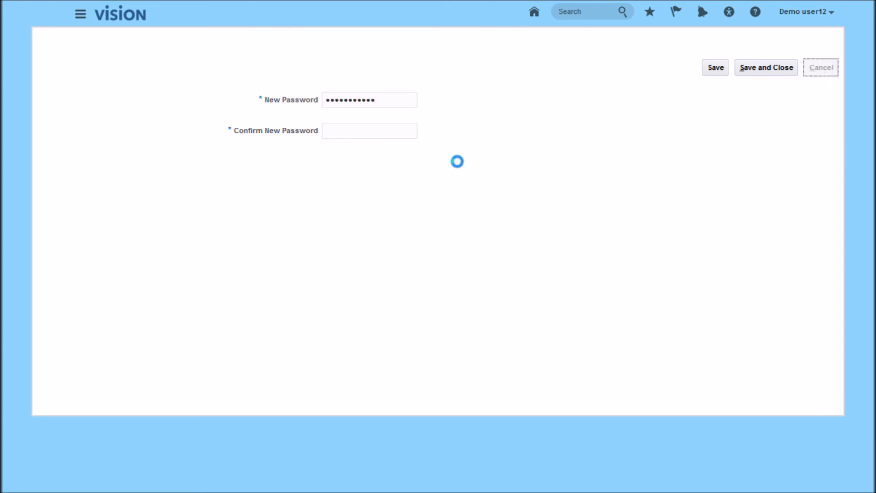